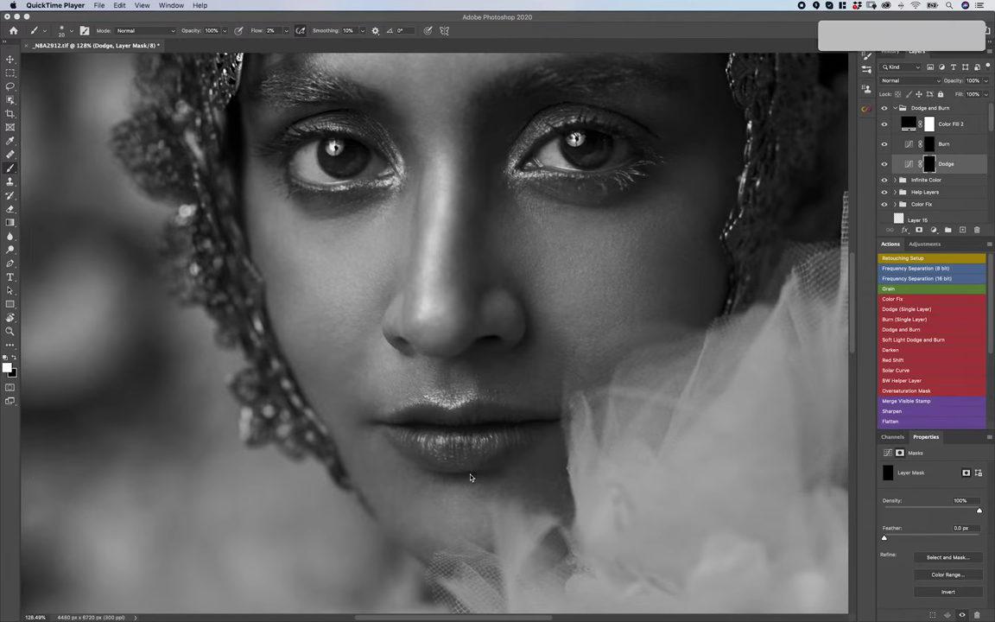
# Bring the Photoshop 2020 portrait window forward and enlarge the brush for the Dodge mask
pyautogui.click(483, 263)
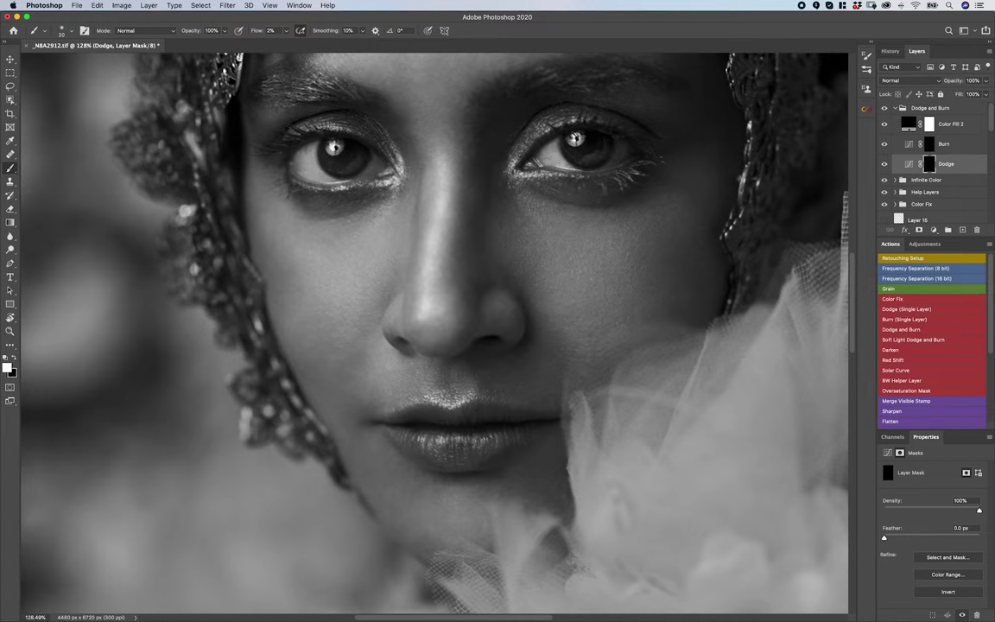
pyautogui.press(']')
pyautogui.press(']')
pyautogui.press(']')
# Zoom in on the lips and chin to about 257%
pyautogui.moveTo(395, 473)
pyautogui.mouseDown()
pyautogui.moveTo(422, 460)
pyautogui.moveTo(407, 453)
pyautogui.mouseUp()
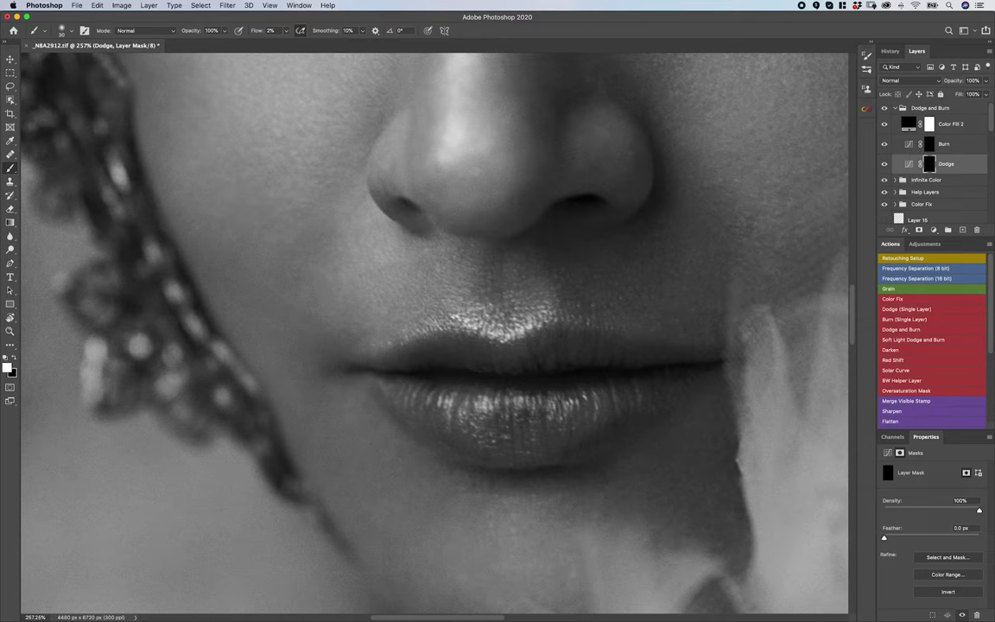
# Reduce the brush to 15 pixels for fine dodging around the lips
pyautogui.press('[')
pyautogui.press('[')
pyautogui.press('[')
# Copy the Help > System Info report showing version 21.1, then switch to Creative Cloud
pyautogui.click(298, 5)
pyautogui.moveTo(329, 9)
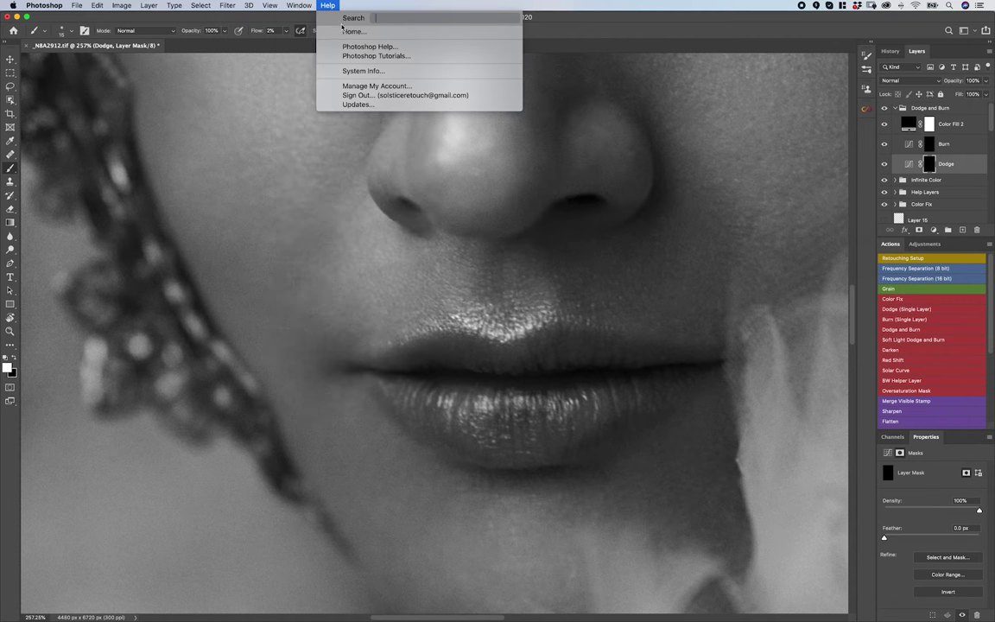
pyautogui.click(371, 71)
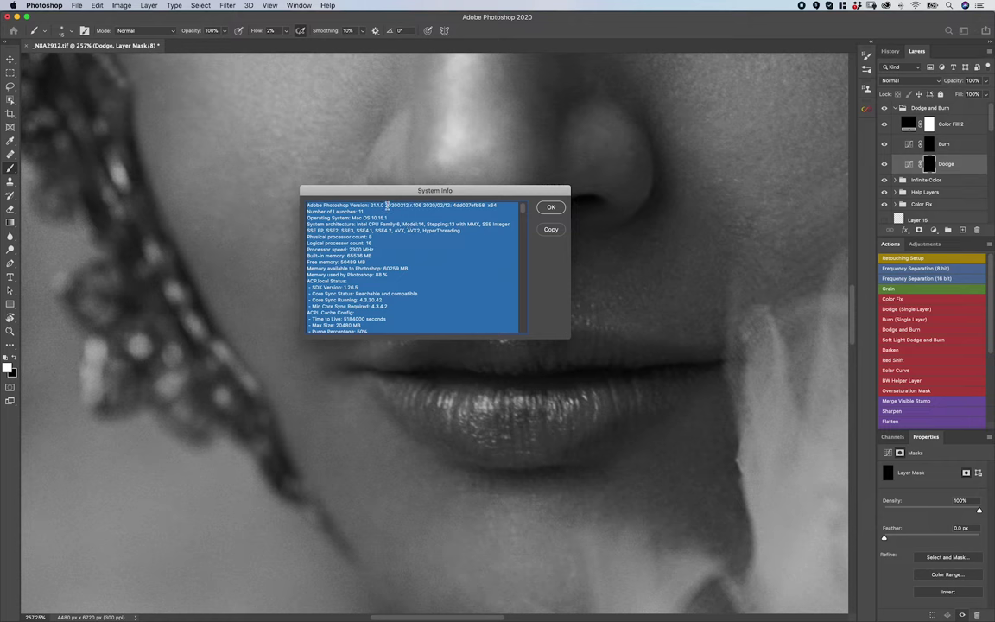
pyautogui.click(551, 231)
pyautogui.click(551, 207)
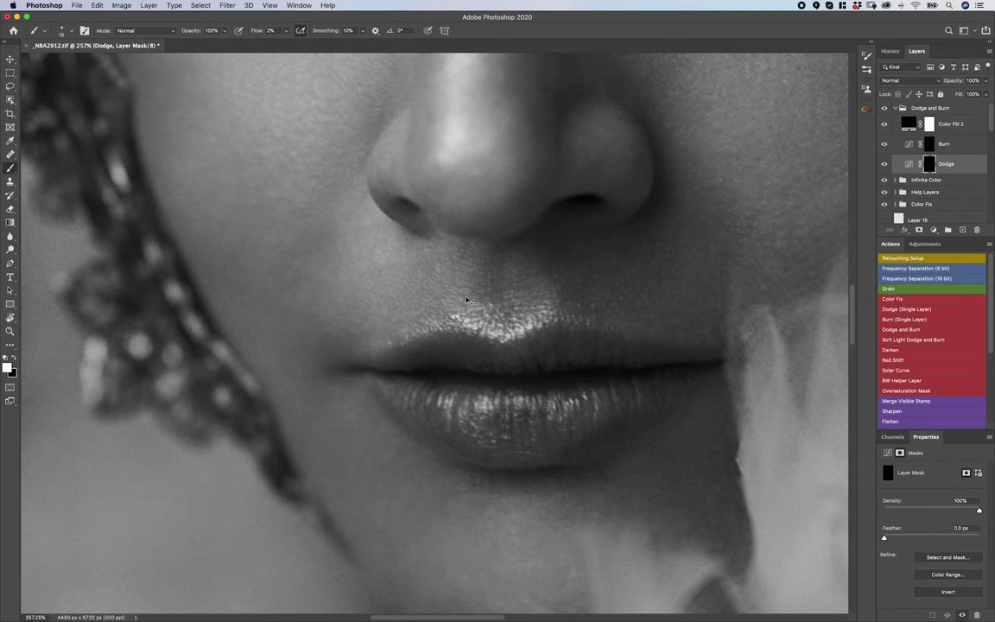
pyautogui.press('super+Tab')
pyautogui.click(387, 318)
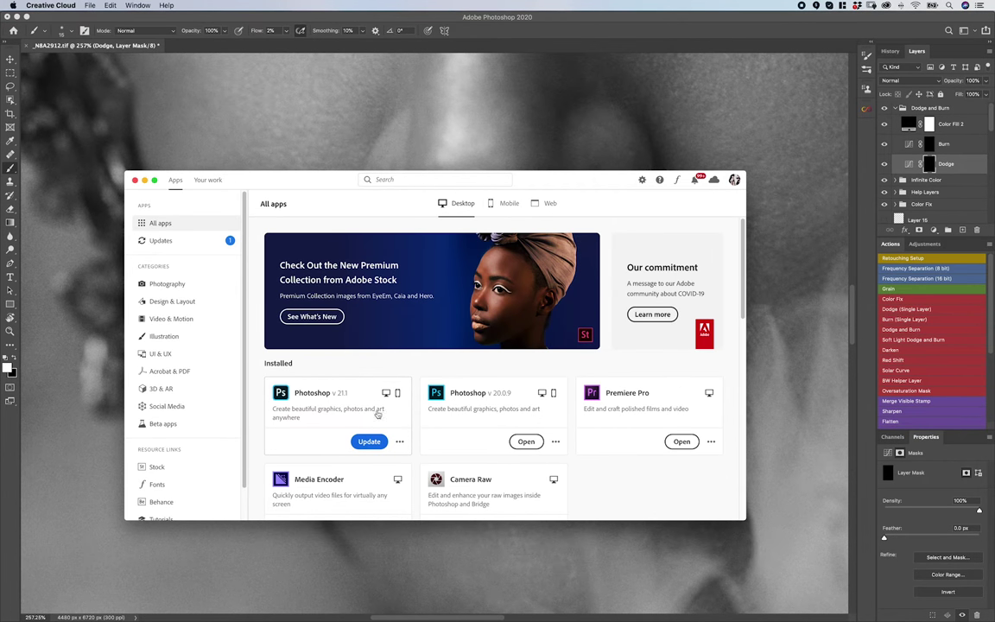
pyautogui.click(400, 442)
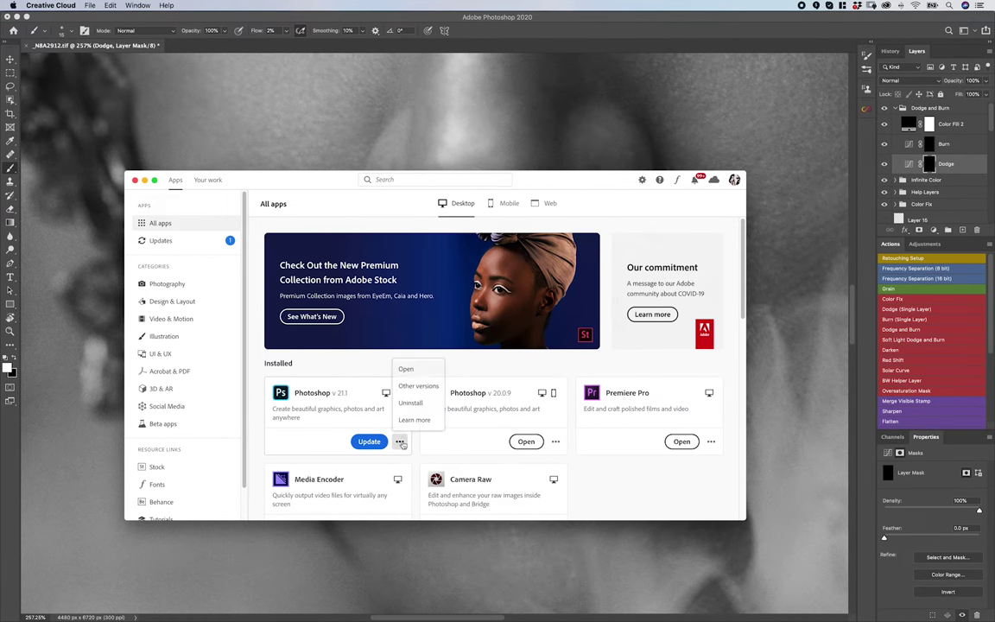
pyautogui.click(417, 386)
pyautogui.scroll(-3, 589, 288)
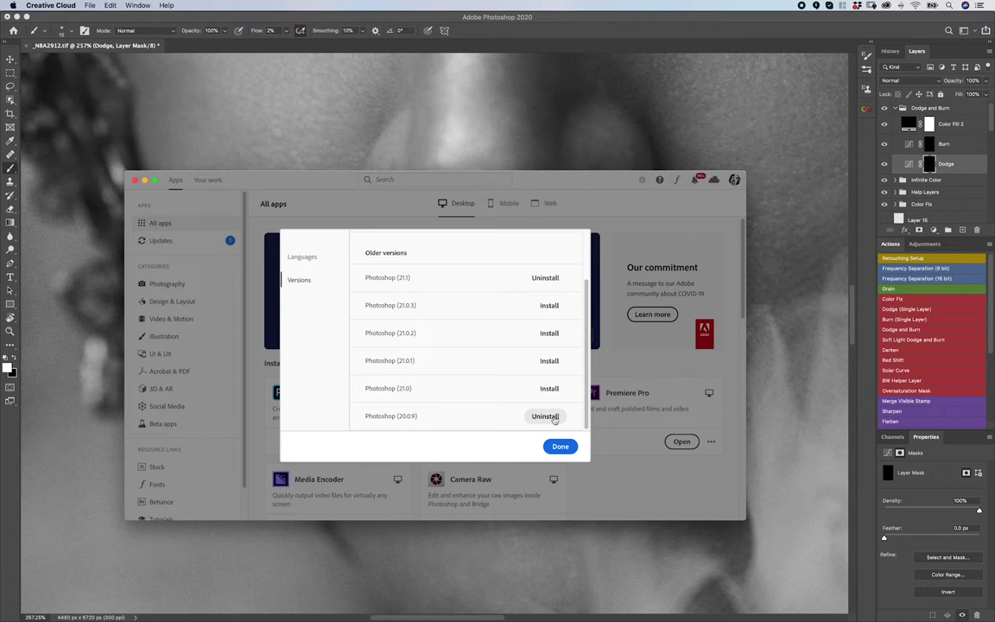
pyautogui.click(560, 446)
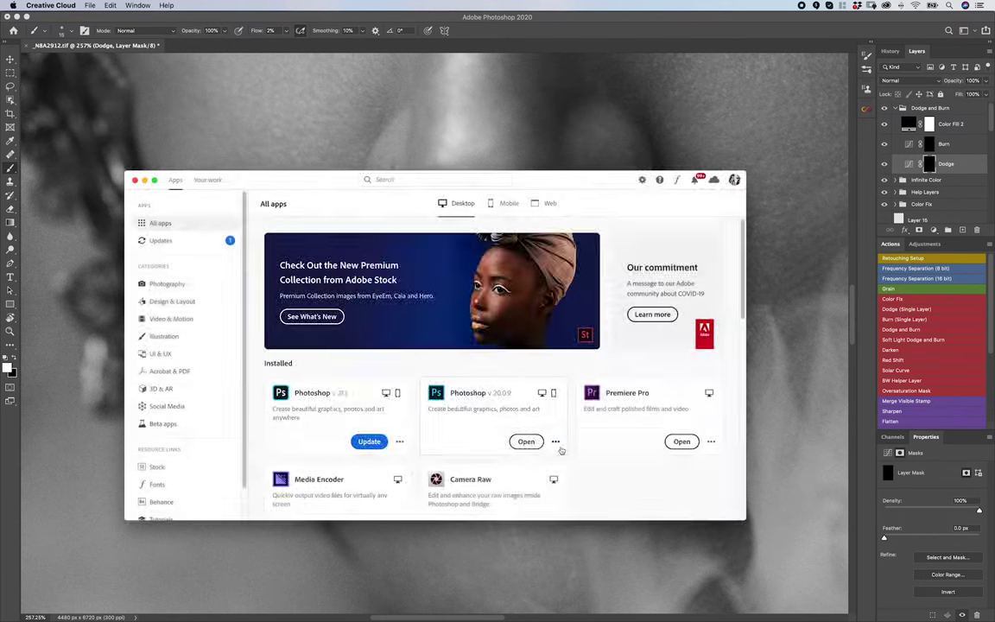
# Switch to the Photoshop CC 2019 portrait and zoom out to about 152% to show the face
pyautogui.press('super+Tab')
pyautogui.press('super+Tab')
pyautogui.press('super+Tab')
pyautogui.press('super+Tab')
pyautogui.press('super+Tab')
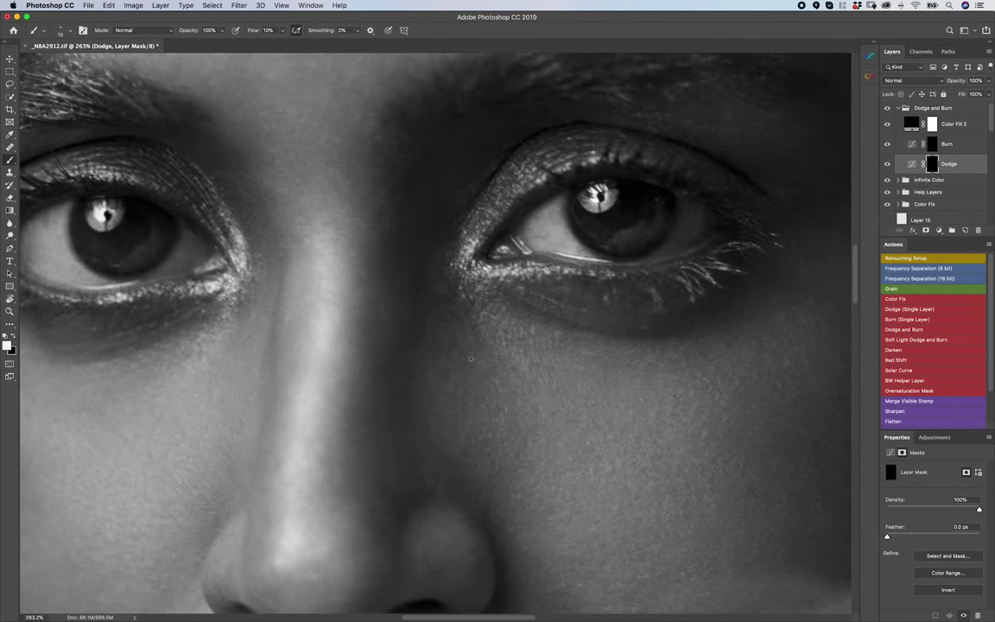
pyautogui.press('super+space')
pyautogui.moveTo(477, 379); pyautogui.dragTo(471, 388)
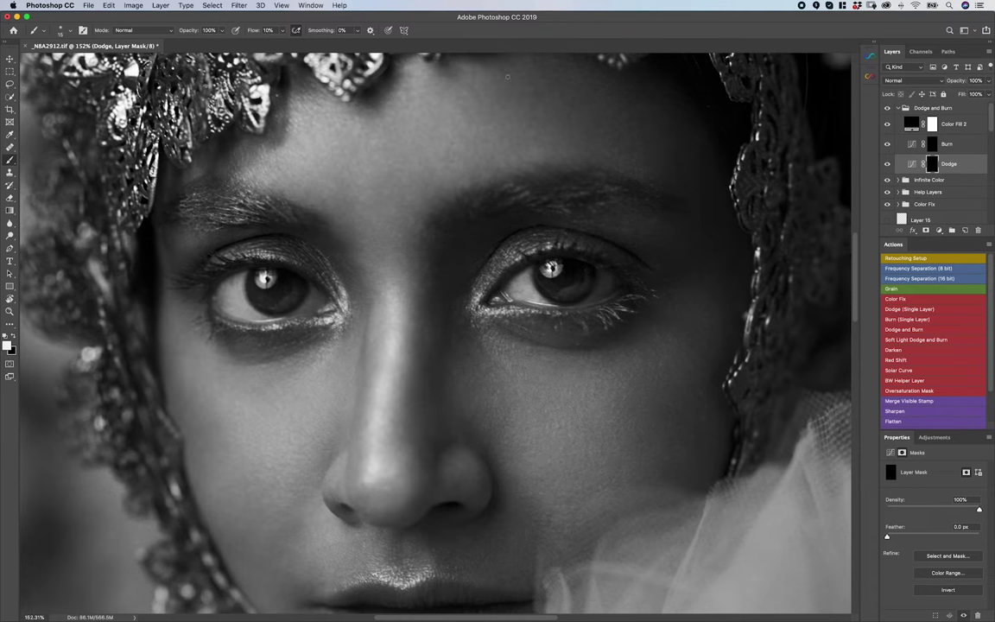
pyautogui.press('super+Tab')
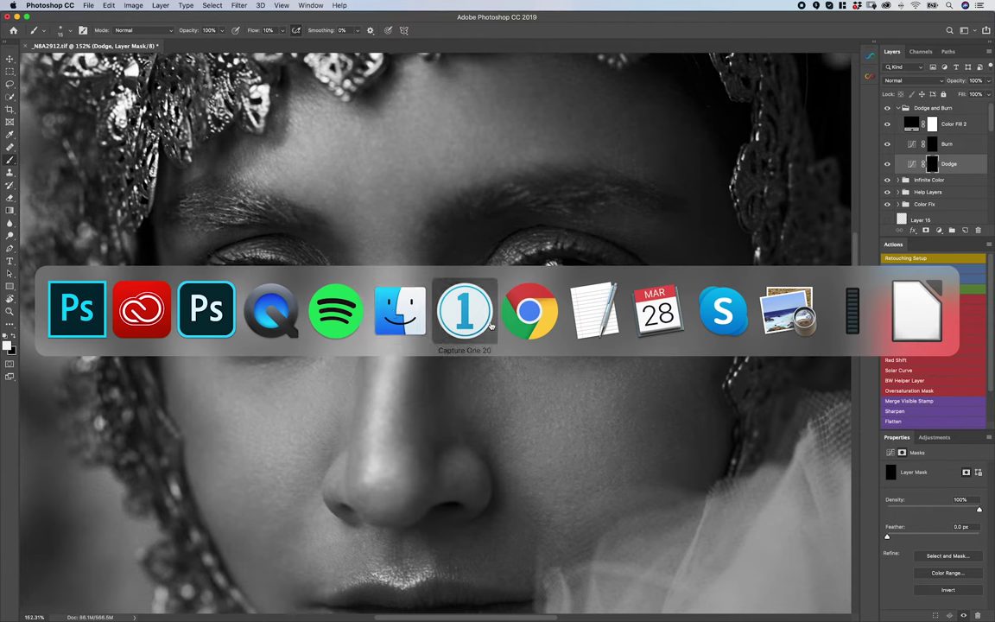
pyautogui.click(143, 285)
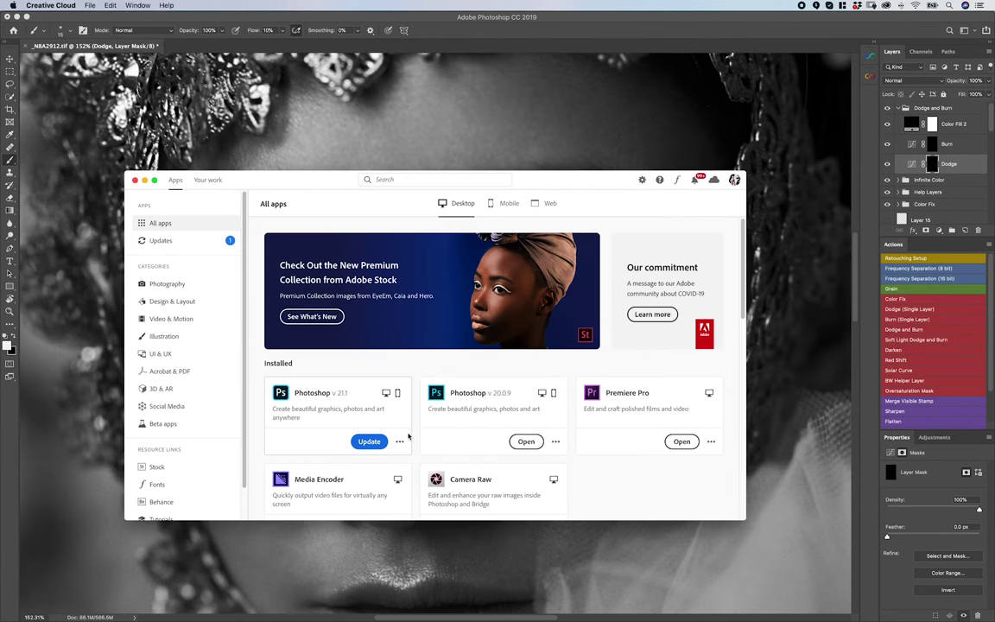
pyautogui.click(399, 442)
pyautogui.click(418, 385)
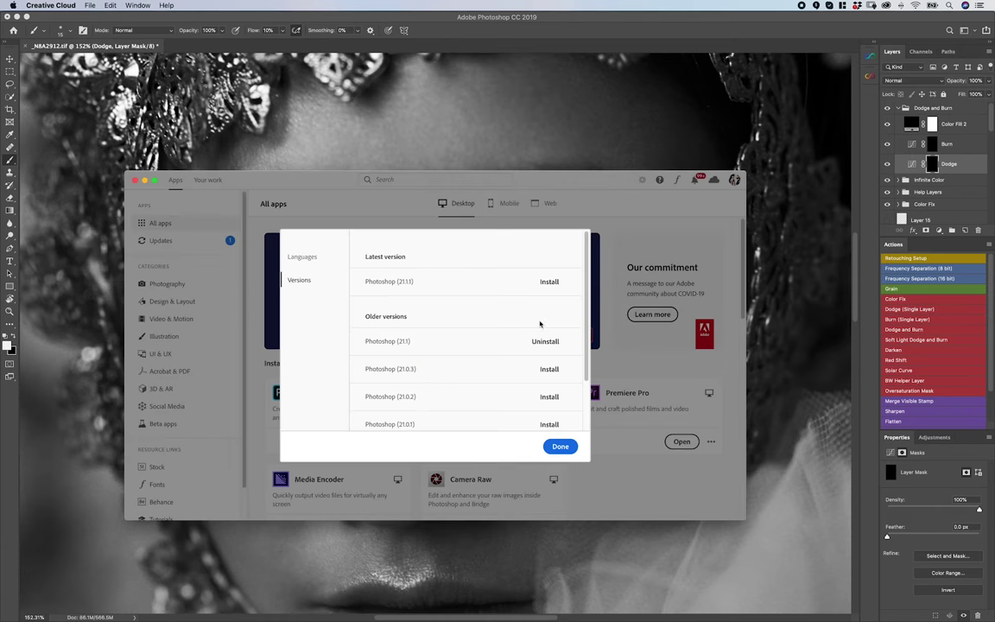
pyautogui.scroll(-3, 587, 294)
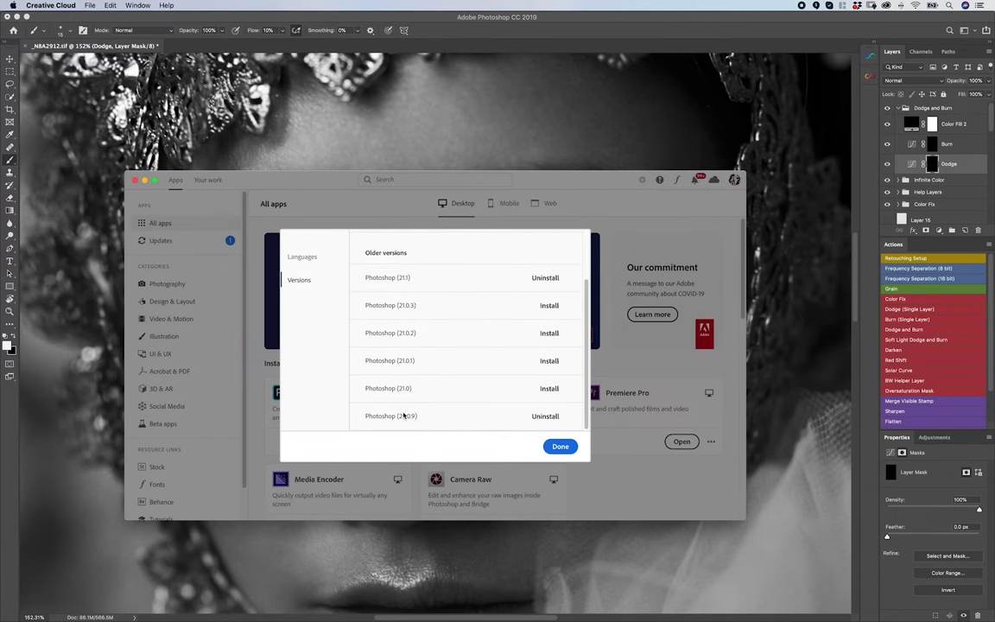
pyautogui.click(559, 446)
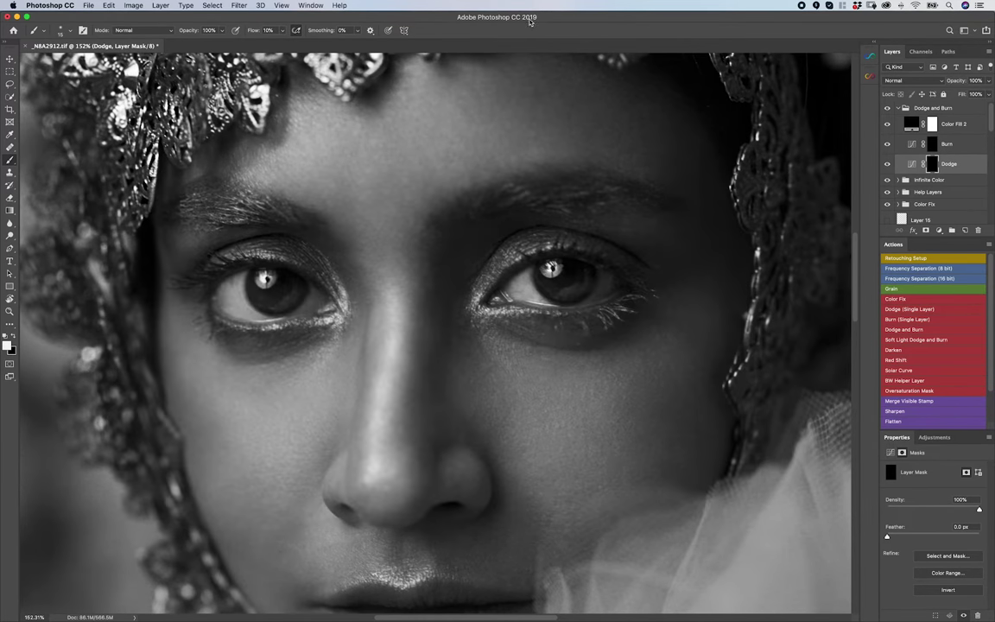
# In Photoshop CC 2019, pan to the lips and chin and settle the brush at 25 pixels
pyautogui.click(479, 19)
pyautogui.moveTo(455, 462); pyautogui.dragTo(473, 322)
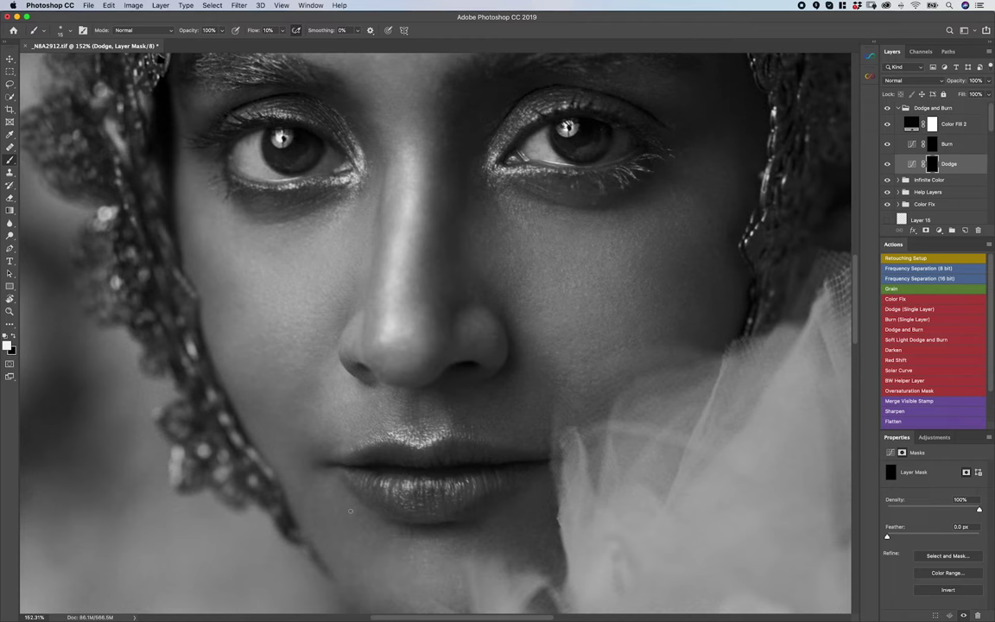
pyautogui.press(']')
pyautogui.press(']')
pyautogui.press('[')
pyautogui.press('[')
pyautogui.press(']')
pyautogui.press('[')
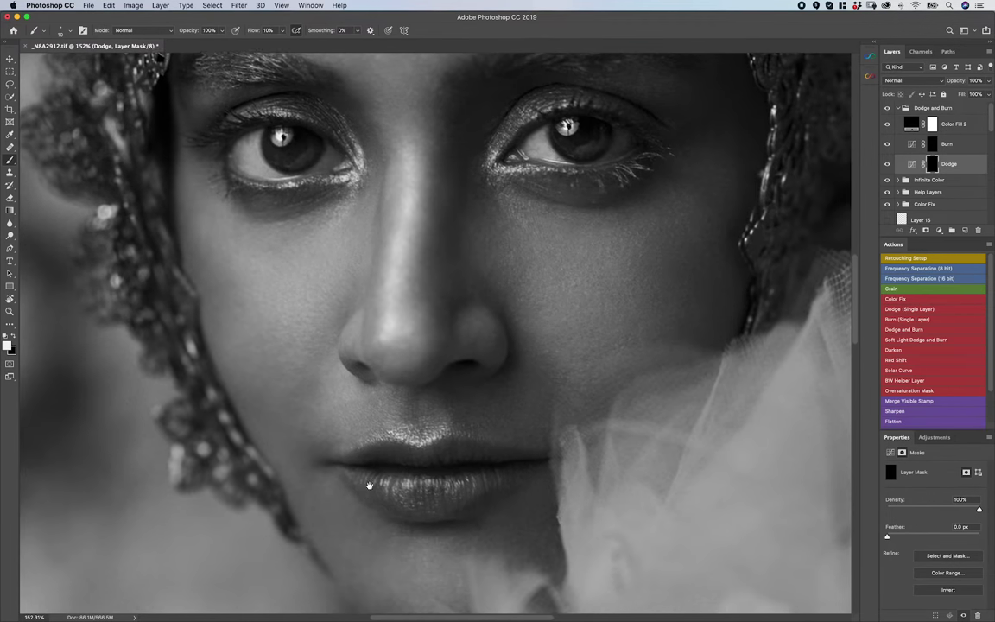
pyautogui.scroll(-5, 352, 426)
pyautogui.press('[')
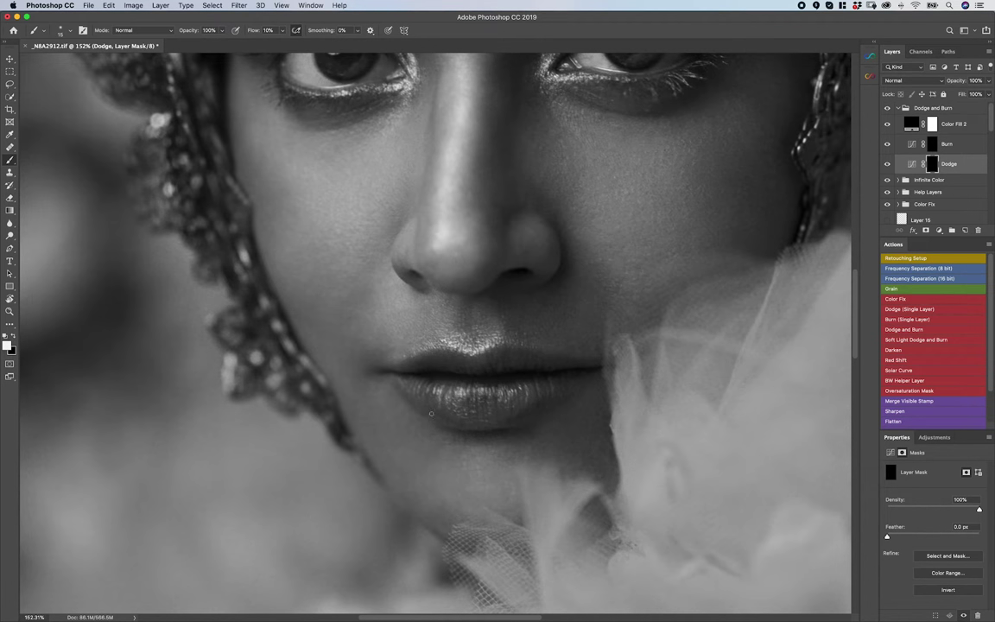
pyautogui.press(']')
pyautogui.press(']')
pyautogui.press(']')
pyautogui.press(']')
pyautogui.press(']')
# Switch to Photoshop 2020, zoom out to 142% showing the whole face, and set brush size 25
pyautogui.press('super+Tab')
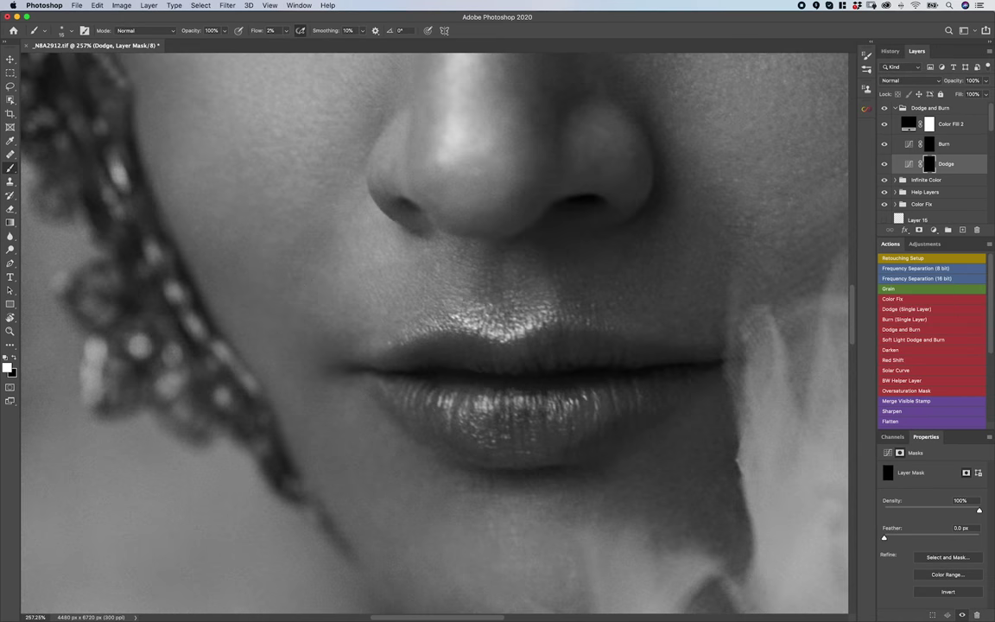
pyautogui.press('super+space')
pyautogui.moveTo(389, 411); pyautogui.dragTo(345, 411)
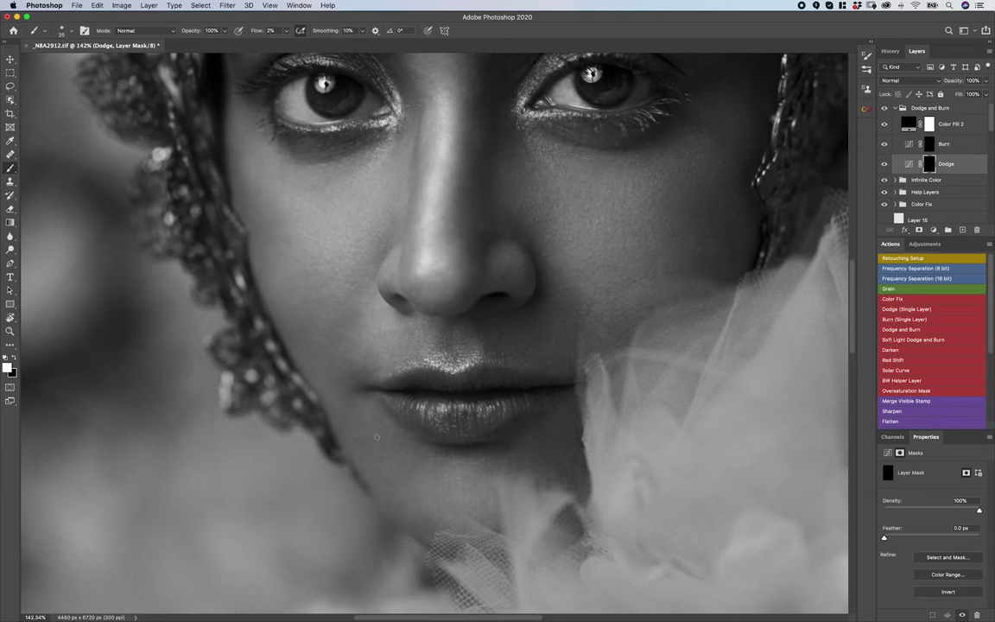
pyautogui.press(']')
pyautogui.press(']')
pyautogui.press(']')
pyautogui.press(']')
pyautogui.press(']')
# Zoom into the lips at 579% and try brush sizes 300, 125 and 200
pyautogui.press('z')
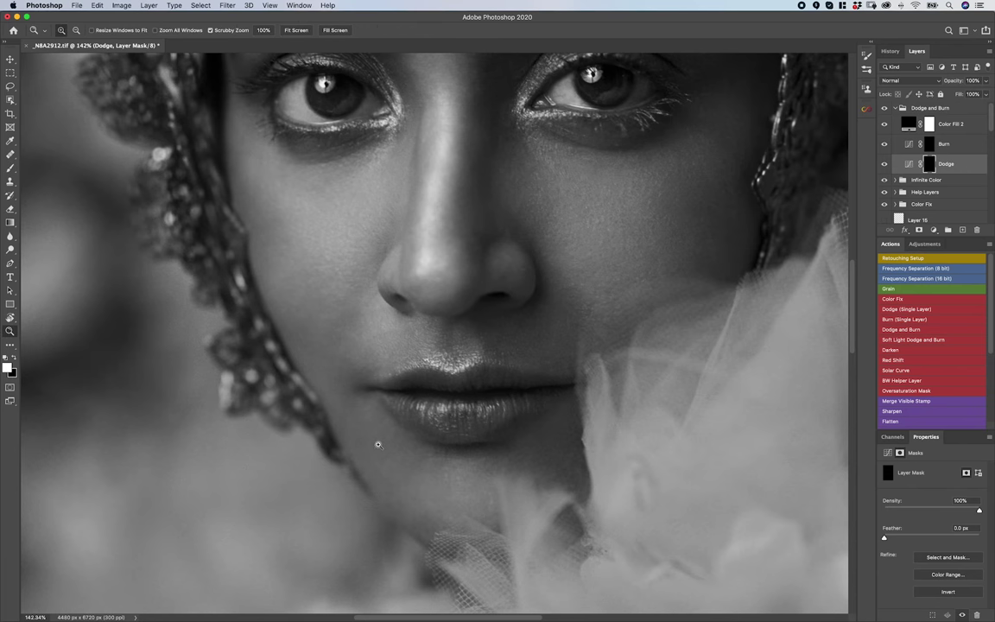
pyautogui.moveTo(391, 440); pyautogui.dragTo(445, 438)
pyautogui.press('b')
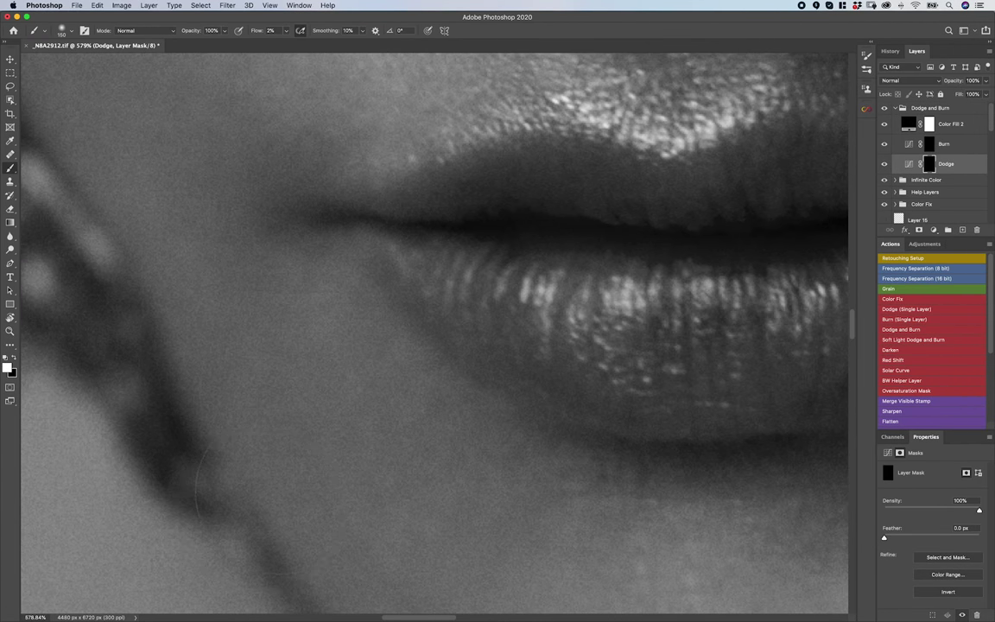
pyautogui.press(']')
pyautogui.press(']')
pyautogui.press(']')
pyautogui.press(']')
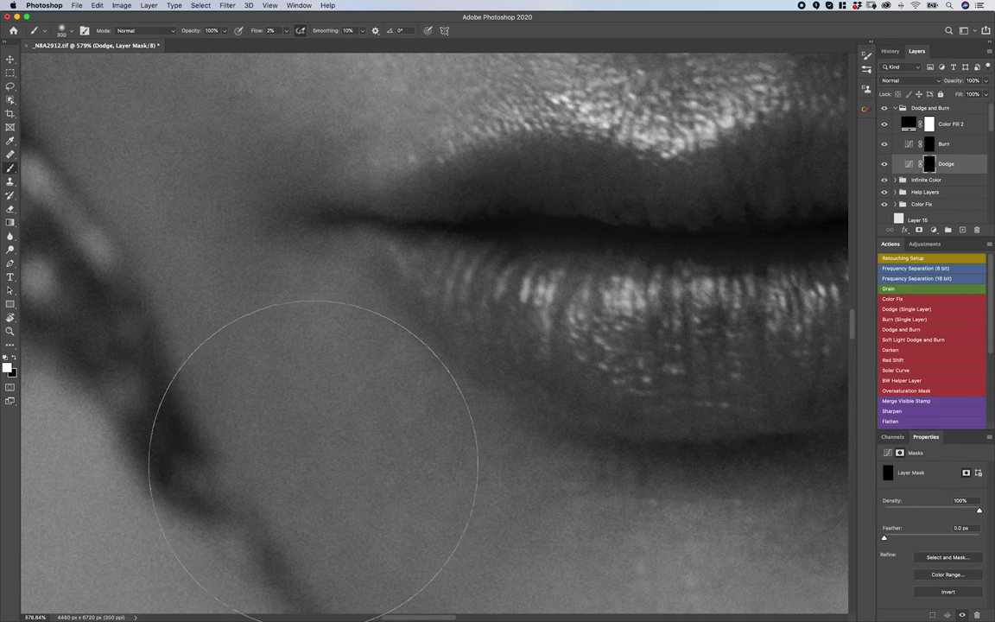
pyautogui.press('[')
pyautogui.press('[')
pyautogui.press('[')
pyautogui.press('[')
pyautogui.press('[')
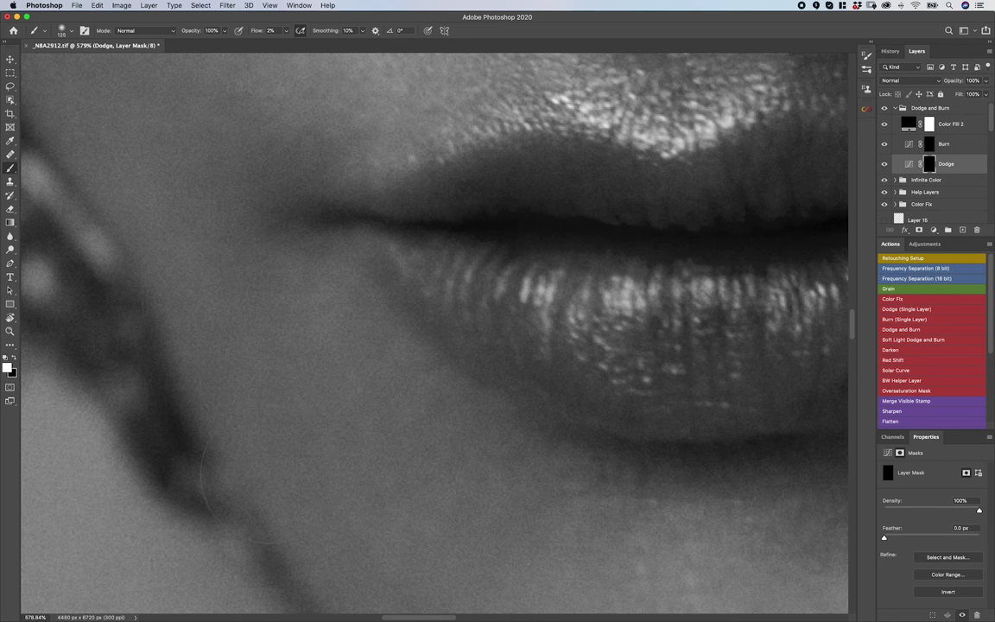
pyautogui.press(']')
pyautogui.press(']')
pyautogui.press(']')
# Zoom back out from the lips to reveal the whole face
pyautogui.press('z')
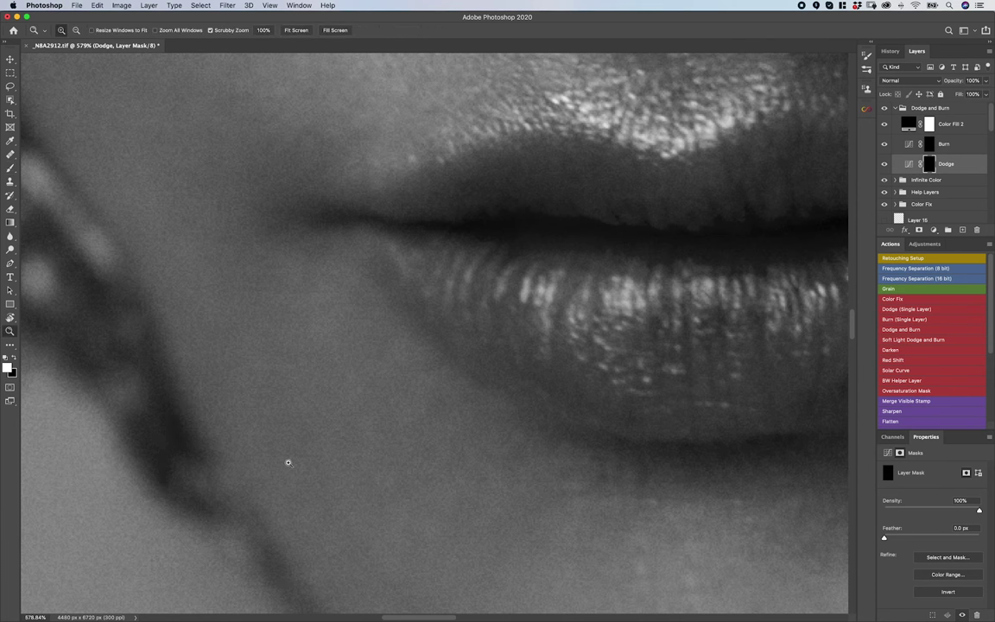
pyautogui.moveTo(288, 459); pyautogui.dragTo(211, 518)
pyautogui.press('b')
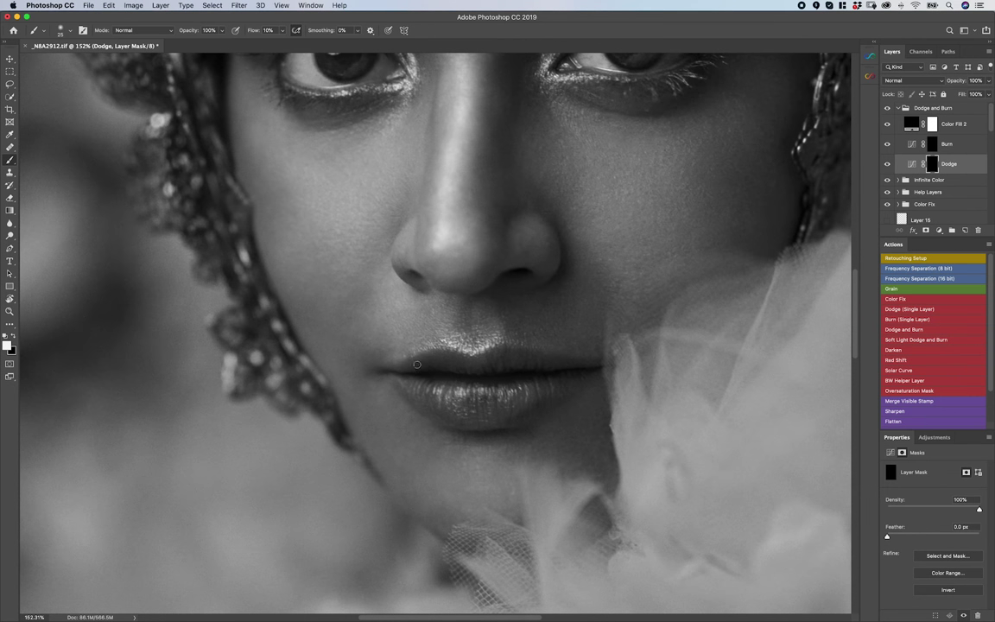
# Raise the brush to 50 pixels, scroll up to the eyes, and switch toward Creative Cloud
pyautogui.press(']')
pyautogui.press(']')
pyautogui.press(']')
pyautogui.scroll(5, 484, 313)
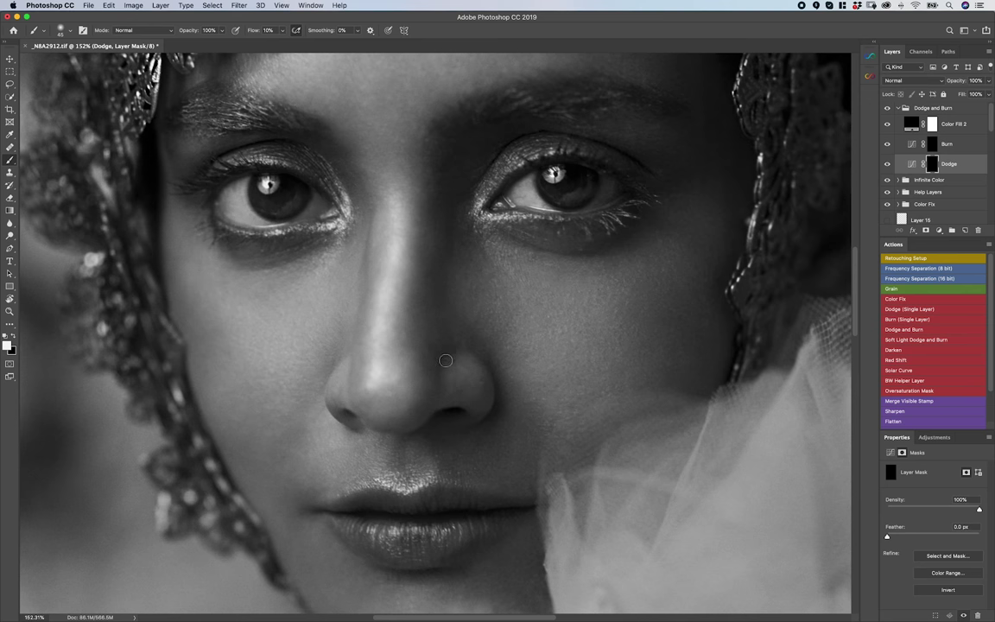
pyautogui.press('super+Tab')
pyautogui.click(193, 300)
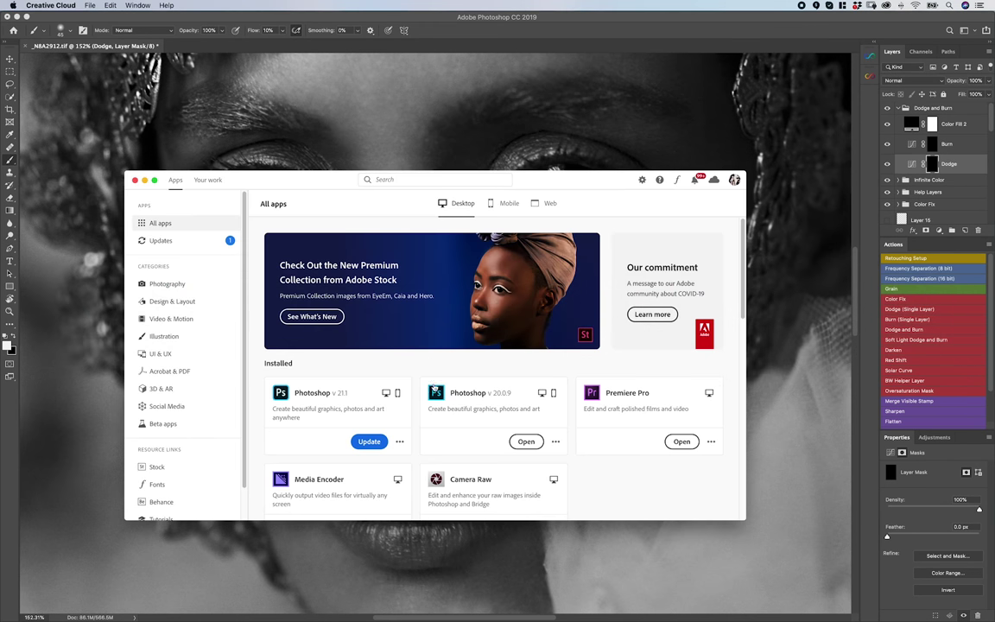
pyautogui.click(399, 442)
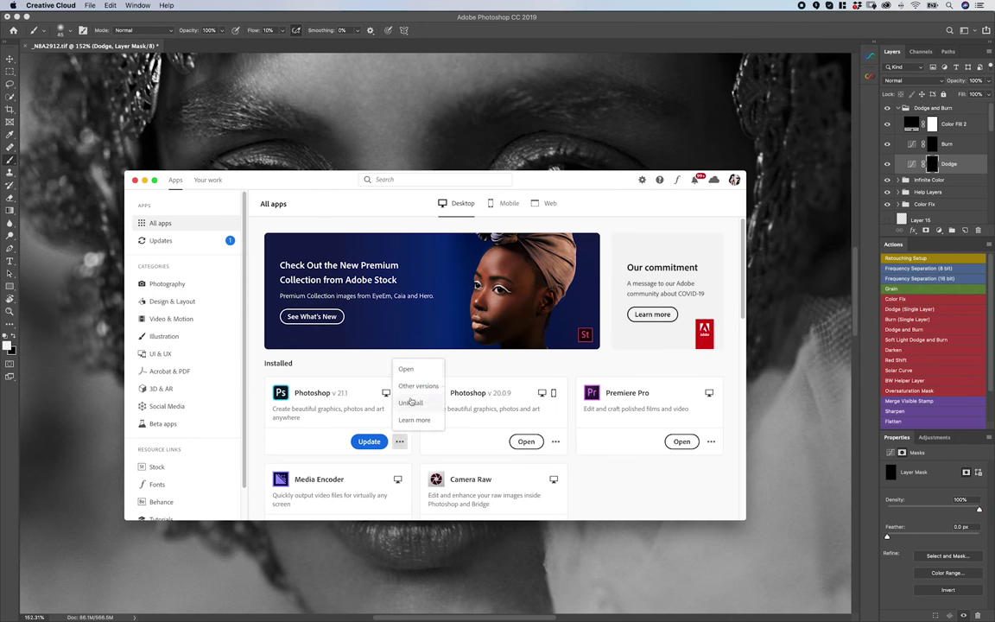
pyautogui.click(418, 386)
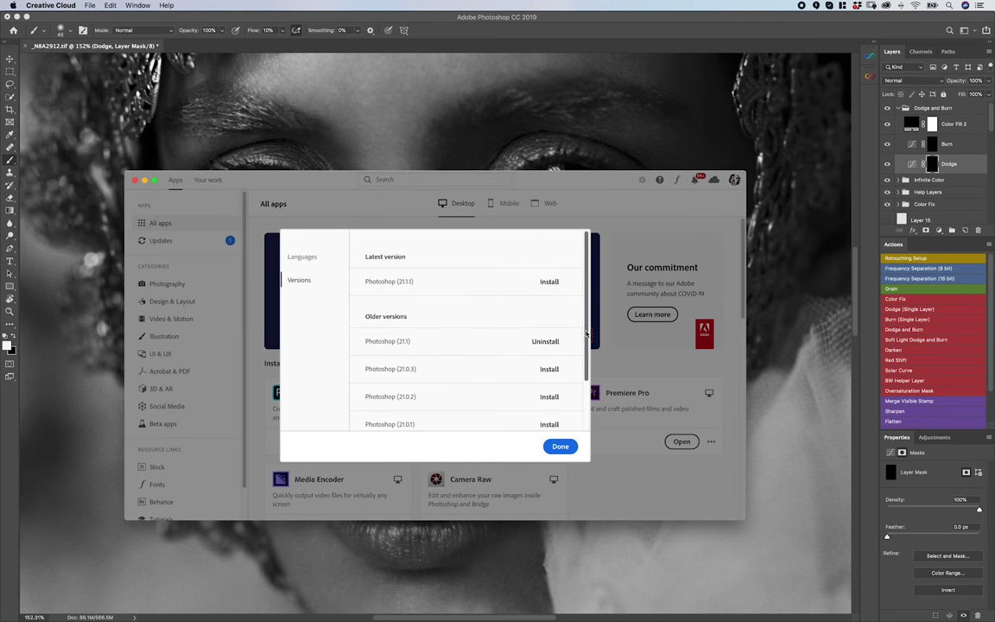
pyautogui.moveTo(586, 385); pyautogui.dragTo(586, 412)
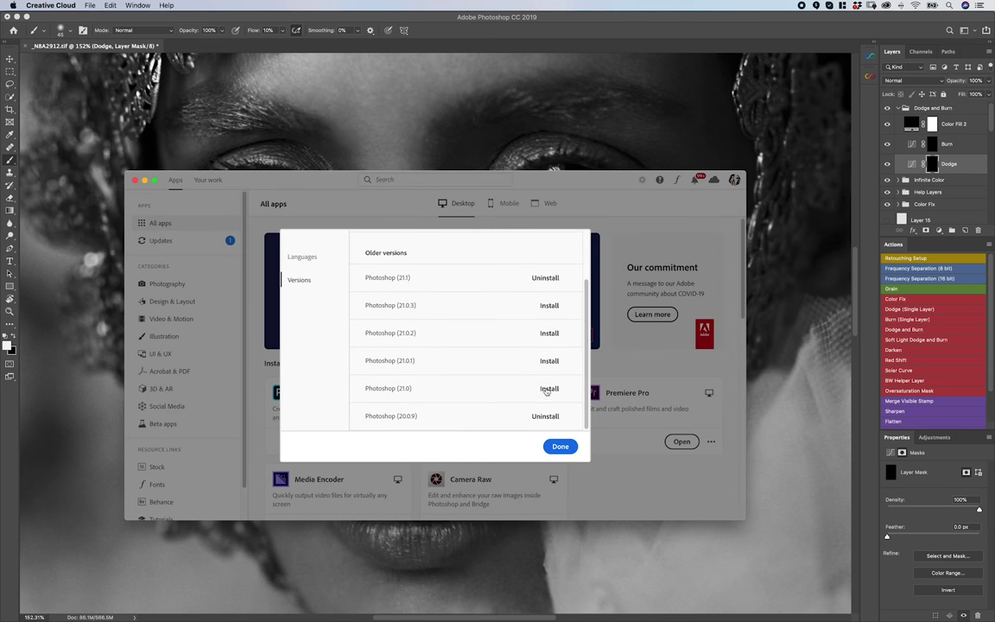
pyautogui.scroll(3, 585, 345)
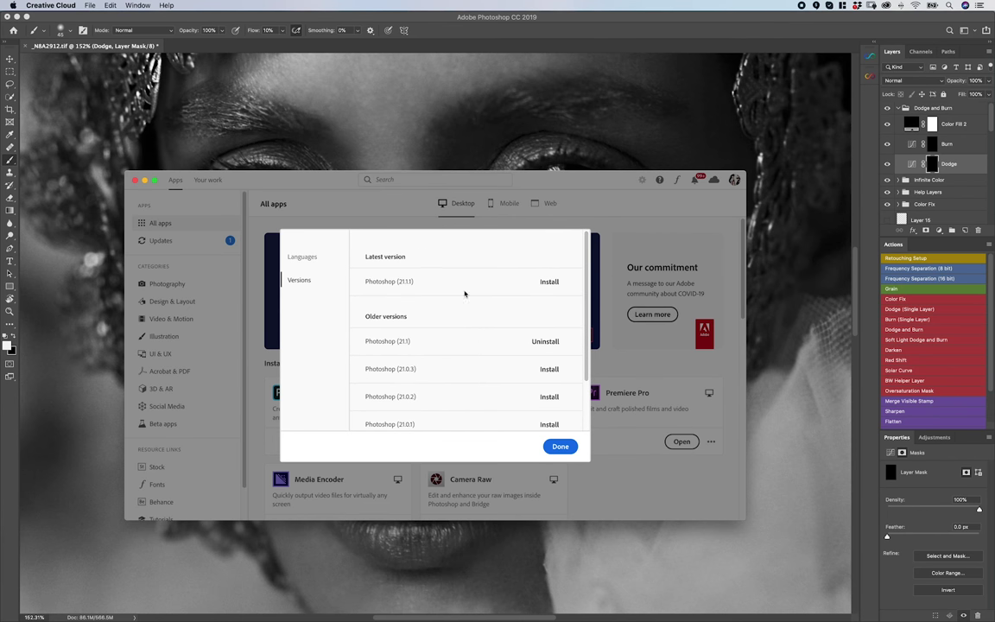
pyautogui.scroll(-3, 561, 319)
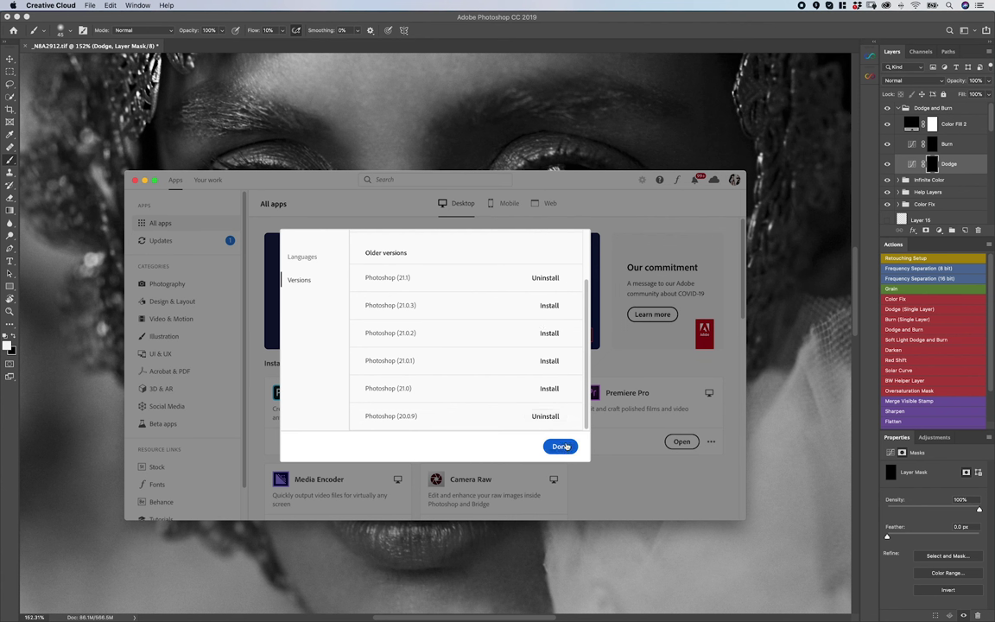
pyautogui.click(563, 446)
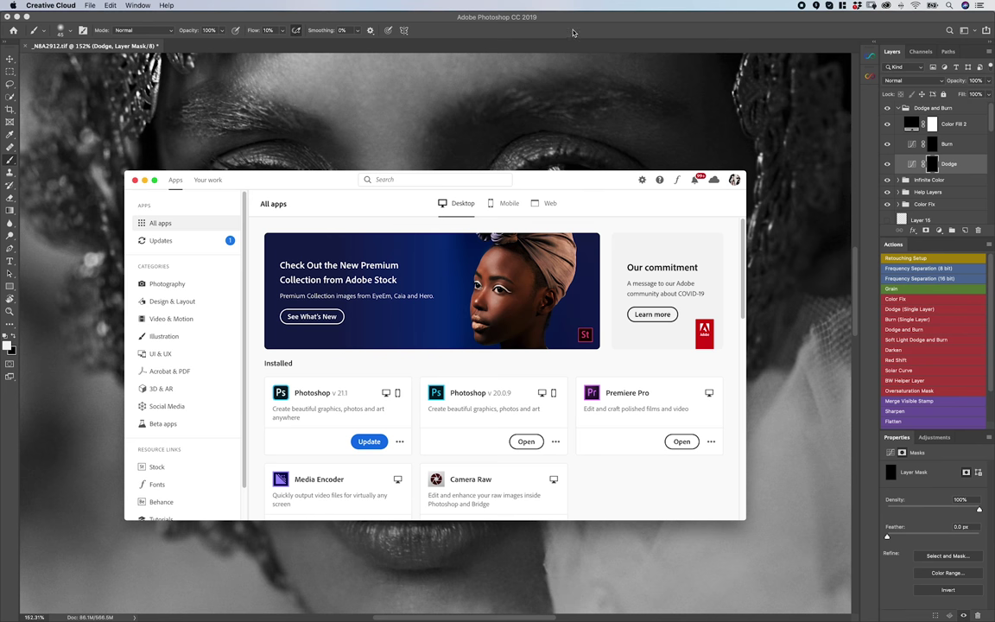
# Bring the Photoshop CC 2019 window with the Dodge-masked portrait back to the front
pyautogui.click(516, 24)
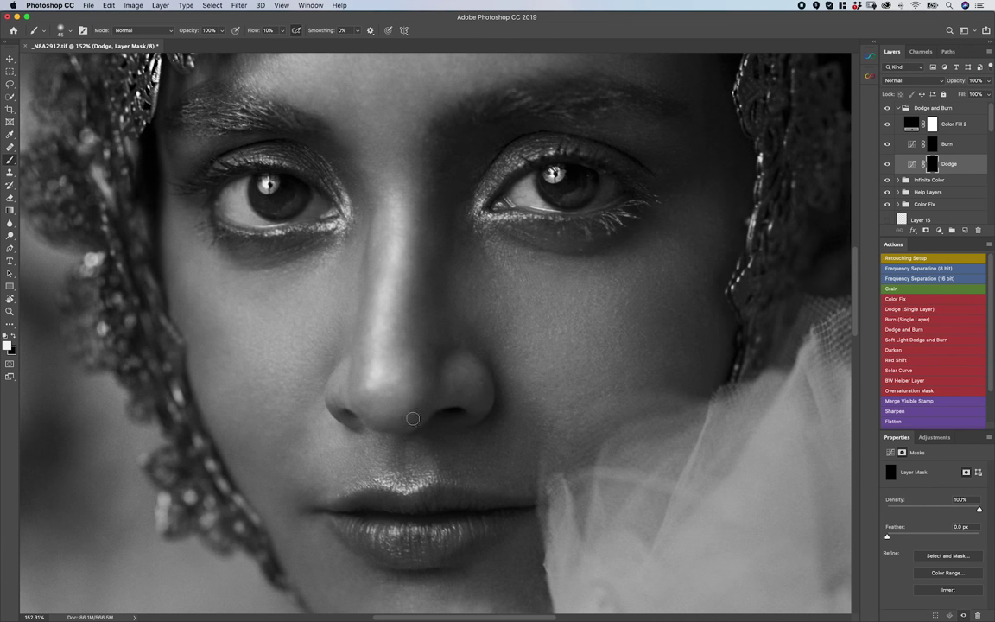